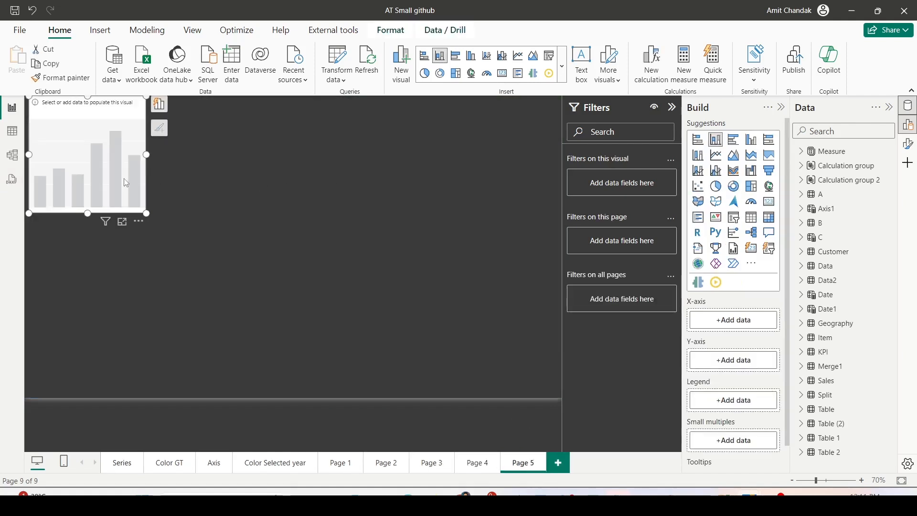
Enlarge the empty stacked column chart to span the page width and put Brand from the Item table on its X-axis
drag(126, 183, 110, 236)
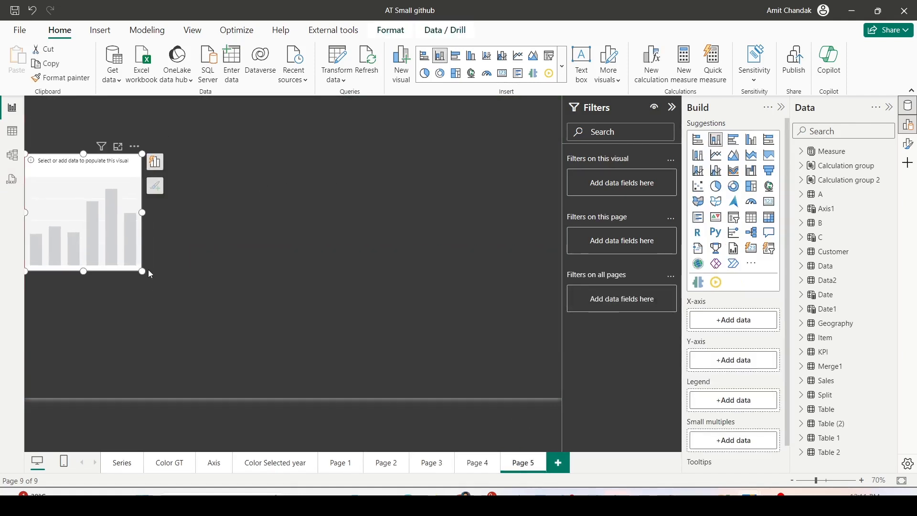
drag(146, 267, 560, 396)
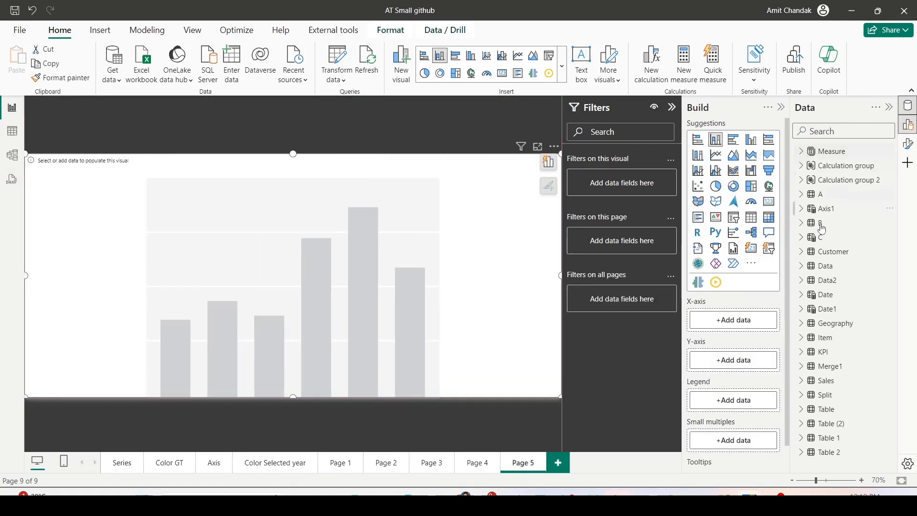
click(802, 338)
click(820, 351)
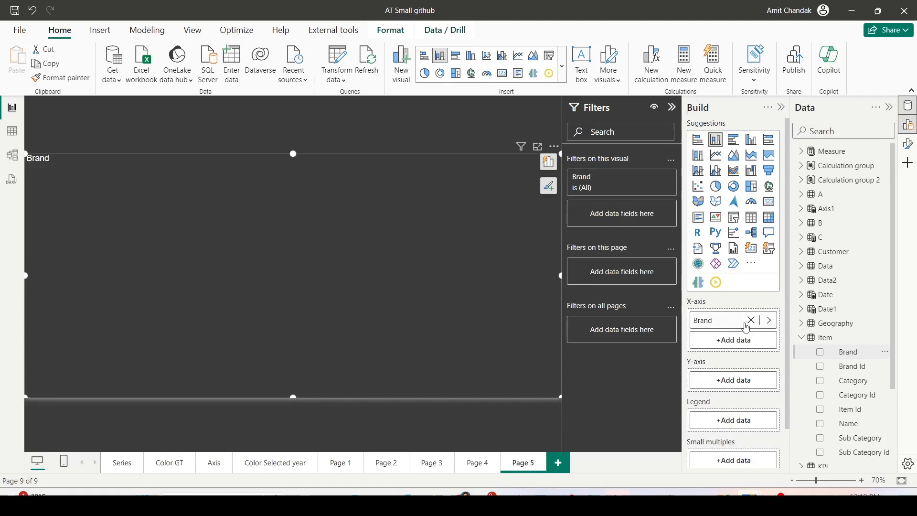
Put the Net measure on the chart's Y-axis and the Item table's Category field in its legend
click(801, 151)
drag(841, 271, 734, 380)
scroll(863, 313, down, 5)
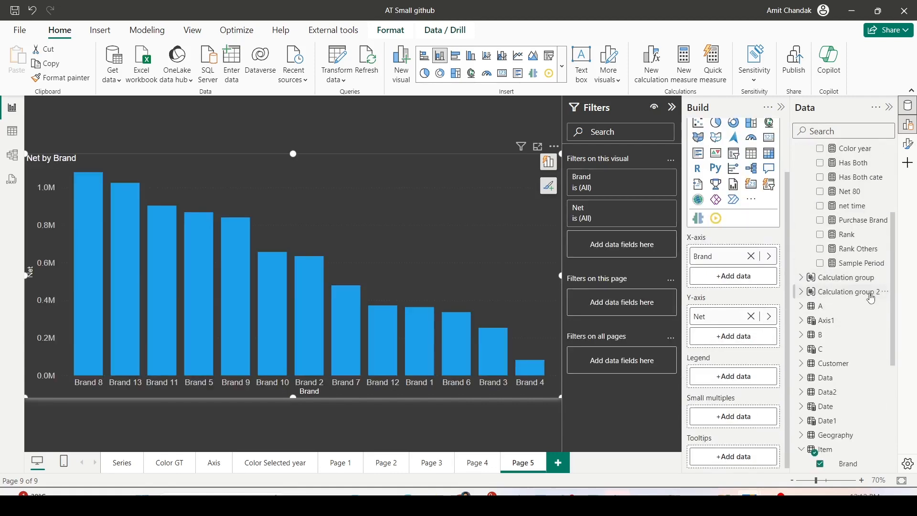
scroll(863, 313, down, 3)
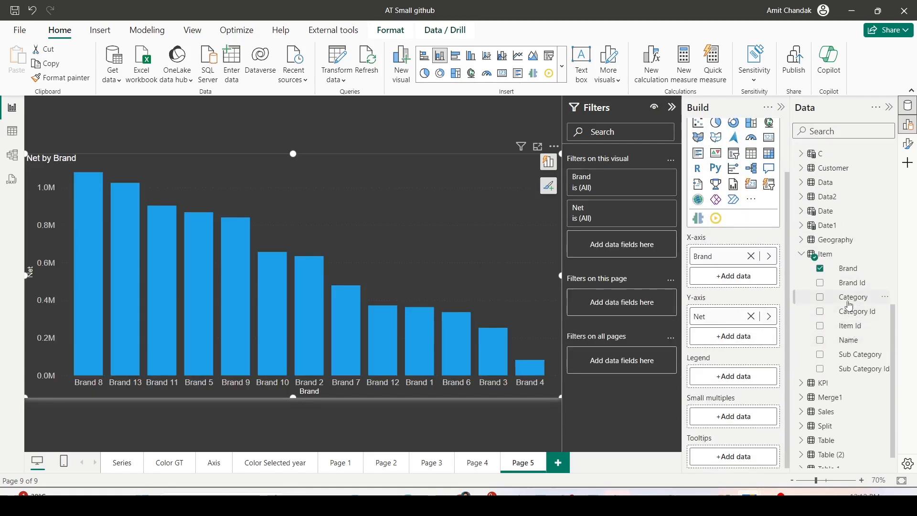
drag(850, 306, 753, 377)
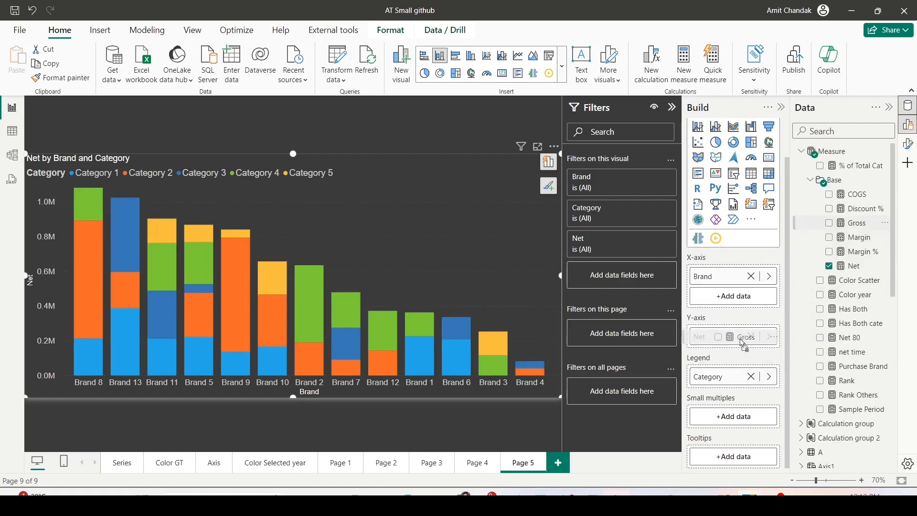
Replace Net with the Gross measure on the chart's Y-axis and remove Category from the legend
drag(741, 334, 740, 338)
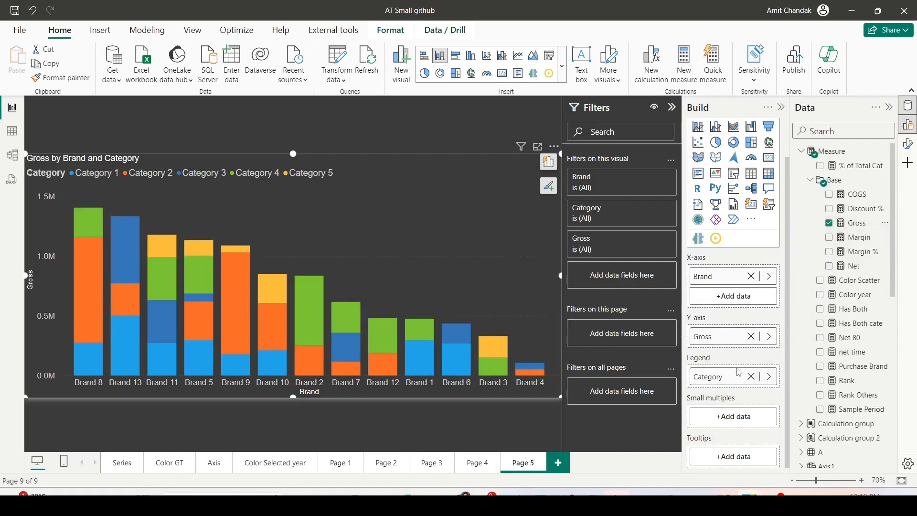
click(752, 378)
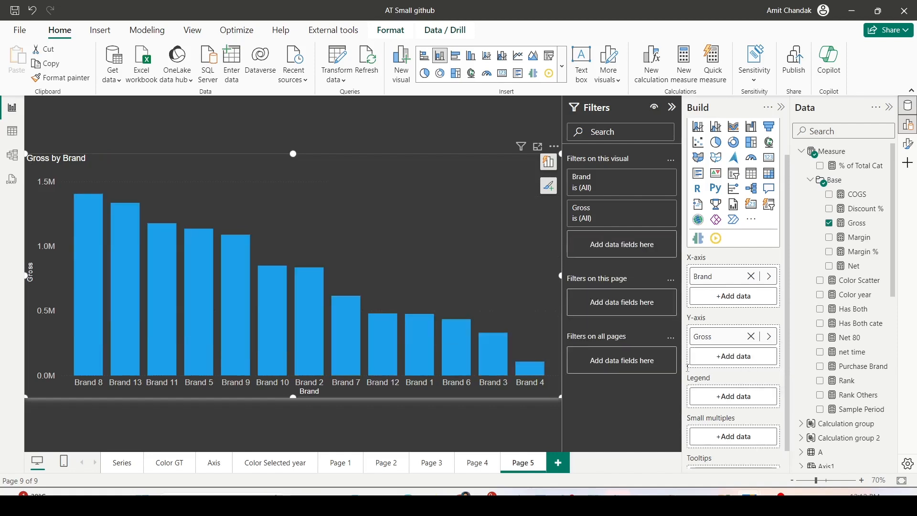
Replace Gross on the chart's Y-axis with COGS, Margin and Discount, and add Gross again as the last measure
click(830, 223)
click(829, 194)
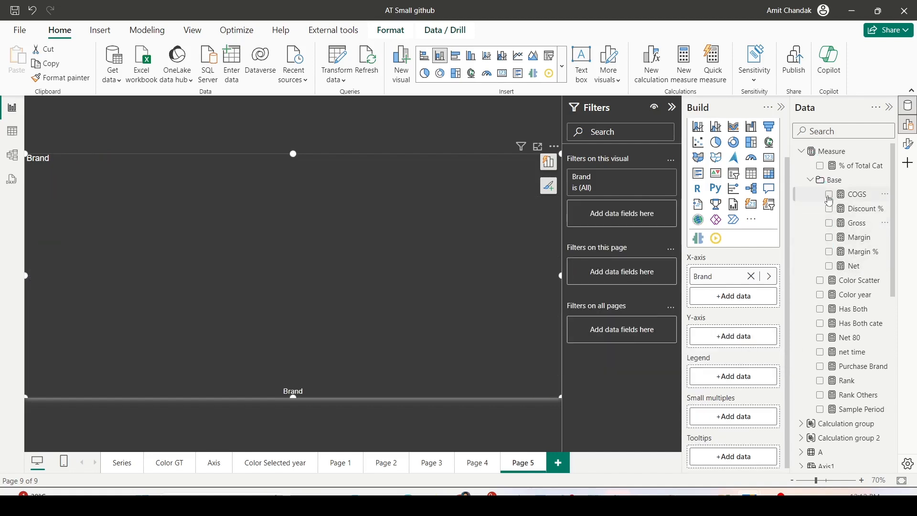
click(830, 238)
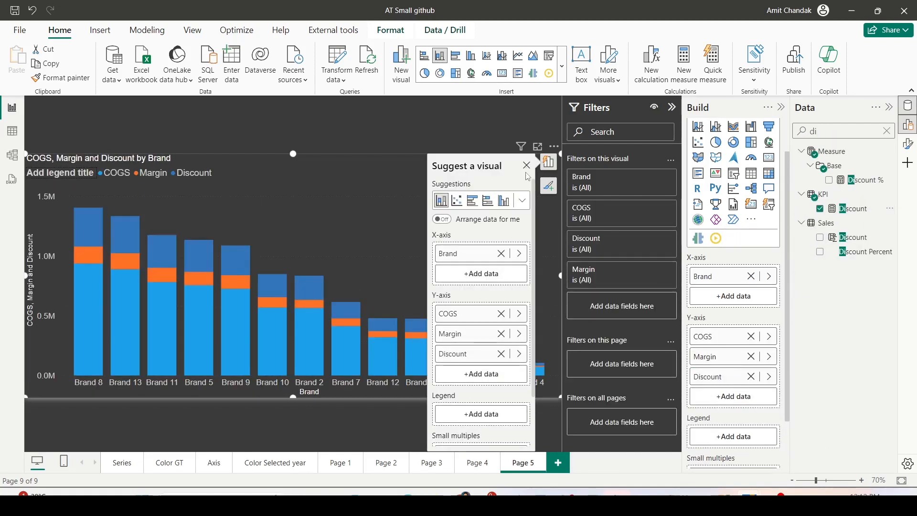
click(526, 166)
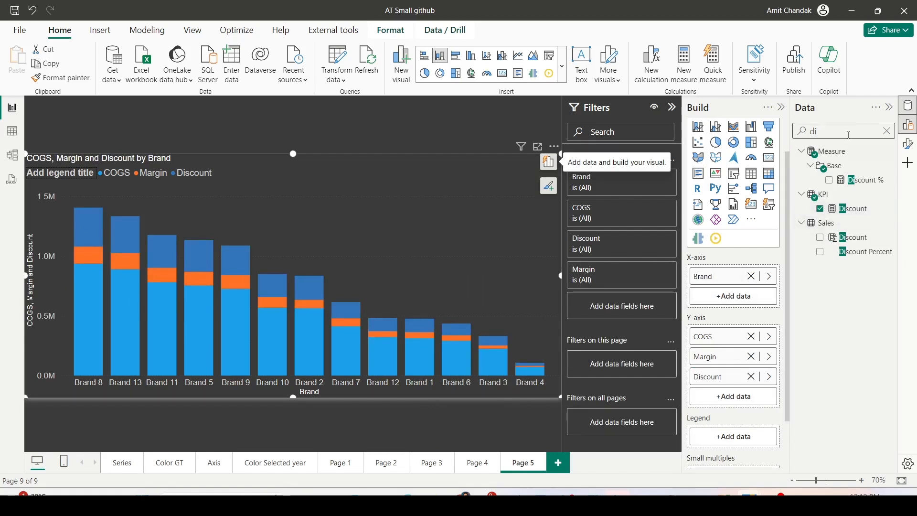
click(887, 131)
drag(856, 223, 732, 398)
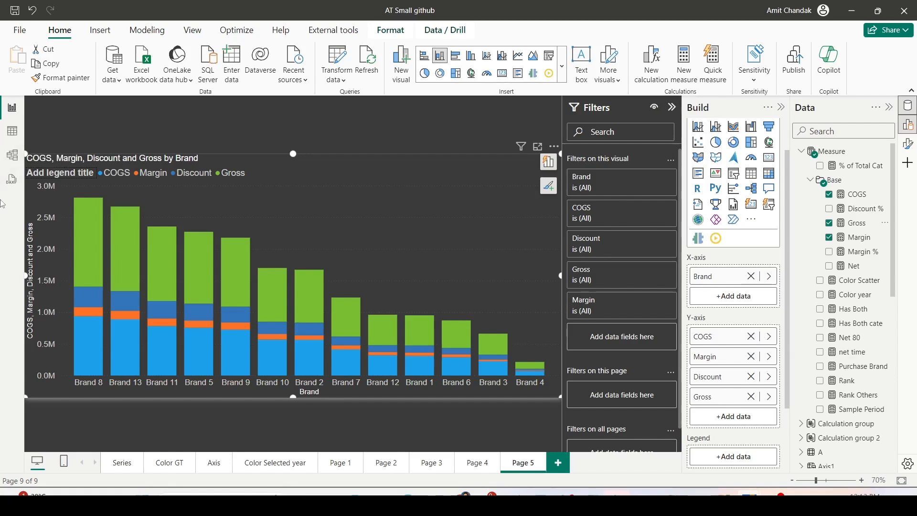
Examine in the model diagram how Sales relates to Geography, Customer, Date and Item, including Item's Brand and Category fields
click(12, 163)
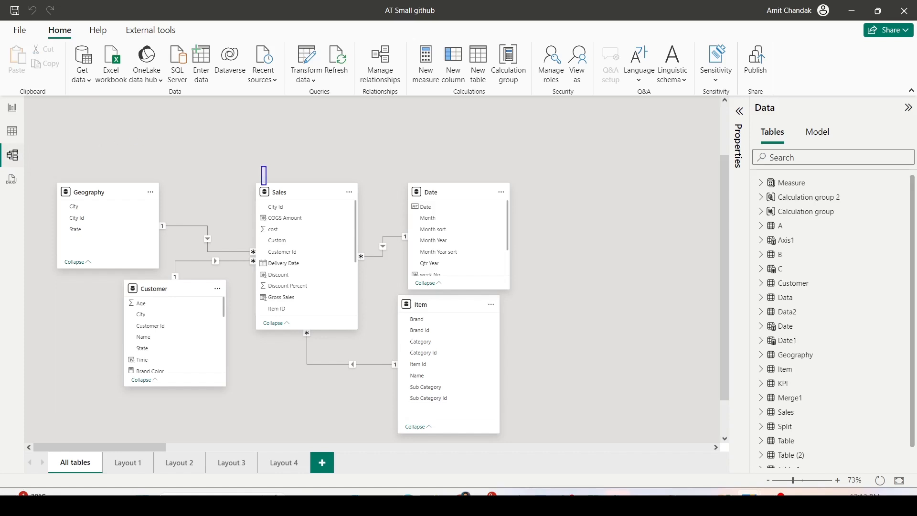
drag(266, 185, 364, 351)
mouse_move(397, 169)
mouse_down()
mouse_move(455, 229)
mouse_move(537, 277)
mouse_up()
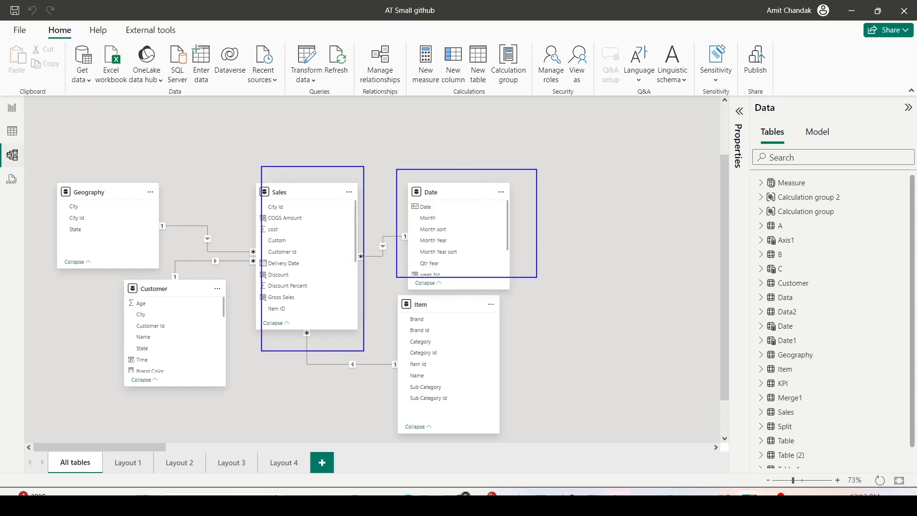
drag(387, 294, 523, 427)
mouse_move(42, 165)
mouse_down()
mouse_move(92, 210)
mouse_move(193, 260)
mouse_up()
mouse_move(109, 273)
mouse_down()
mouse_move(221, 360)
mouse_move(252, 399)
mouse_up()
drag(395, 317, 501, 327)
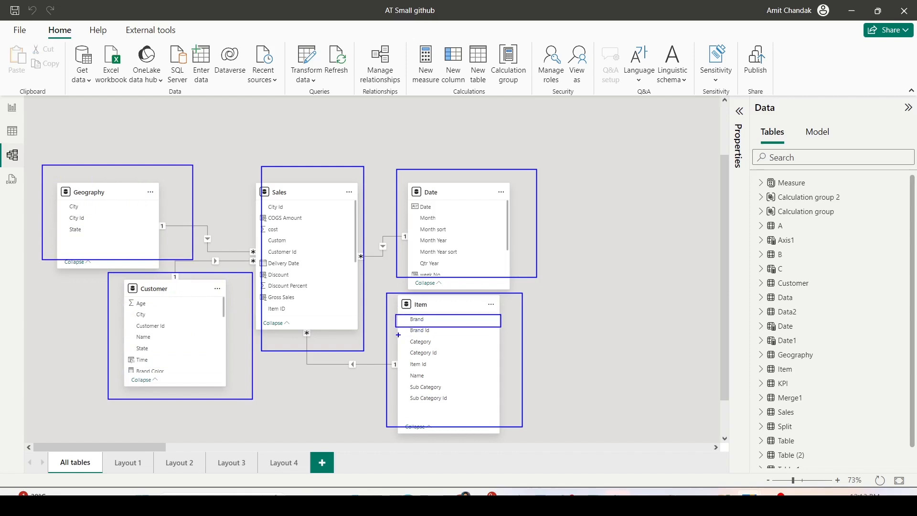
drag(398, 335, 500, 348)
key(Escape)
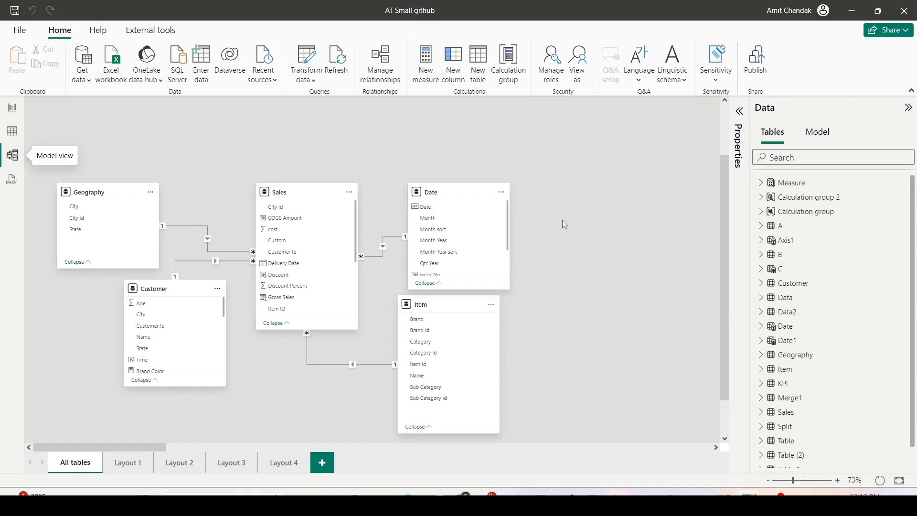
Create a new calculation group in the semantic model
click(819, 132)
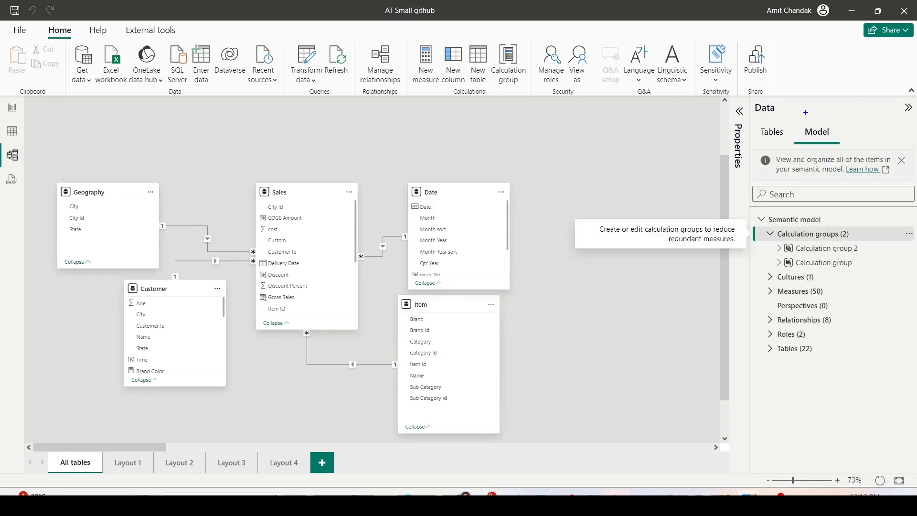
drag(797, 116, 847, 150)
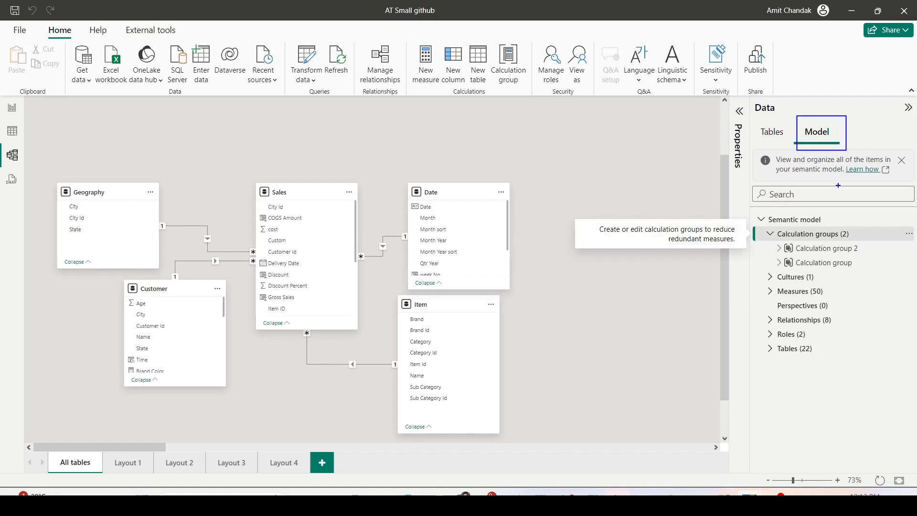
right_click(827, 239)
click(773, 243)
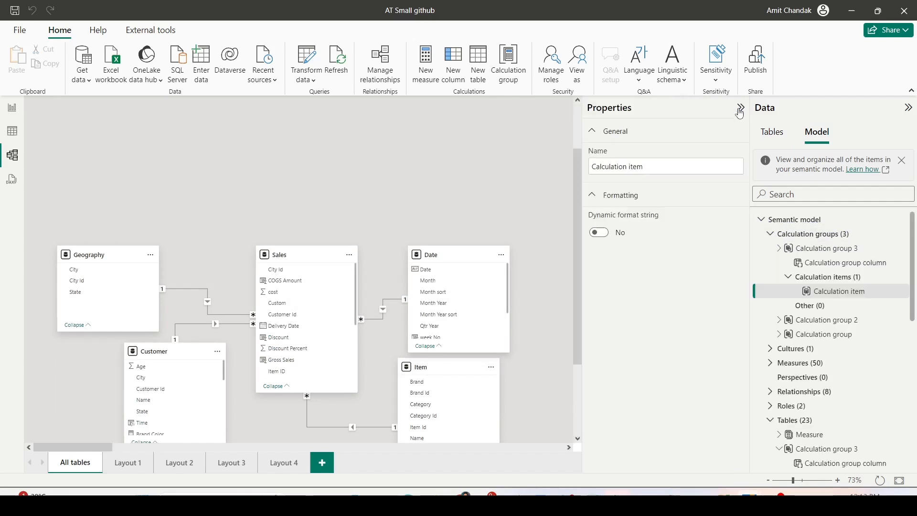
Rename the new calculation group to "Stacked Bars"
click(816, 234)
click(820, 247)
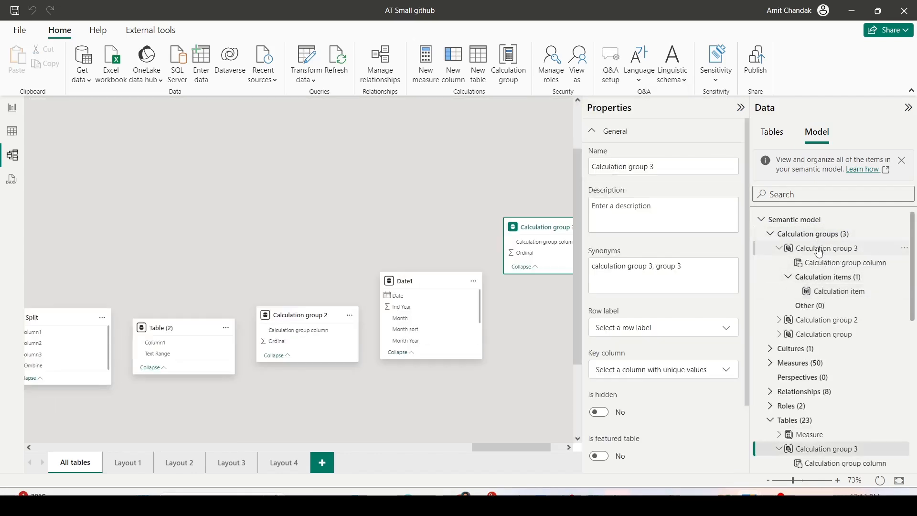
click(676, 166)
key(ctrl+a)
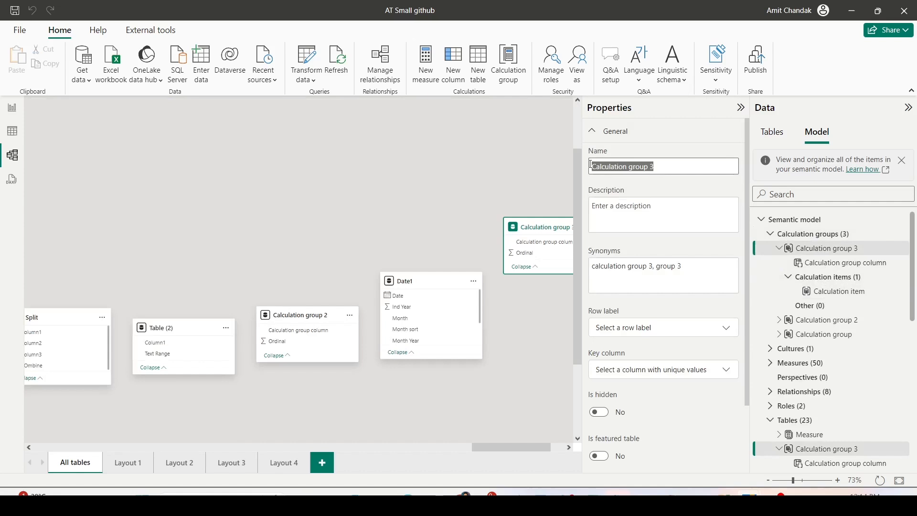
text(Stacked Cl)
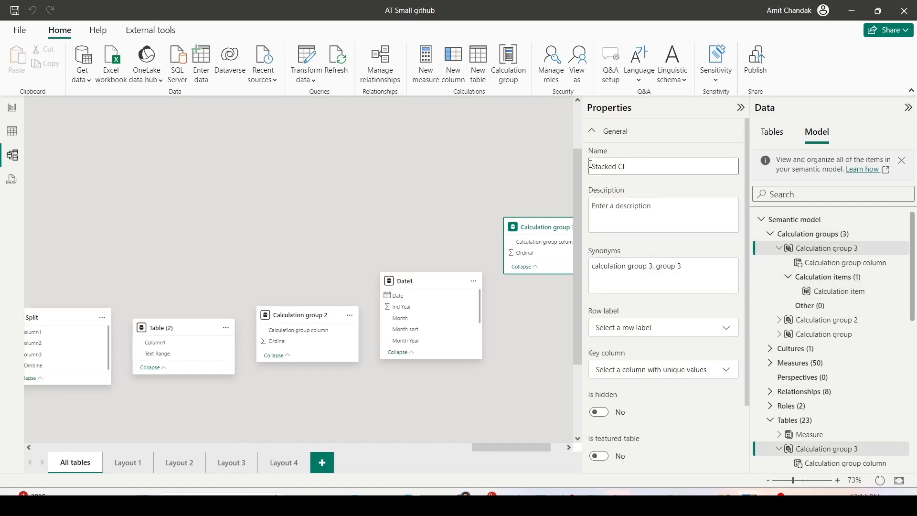
key(Return)
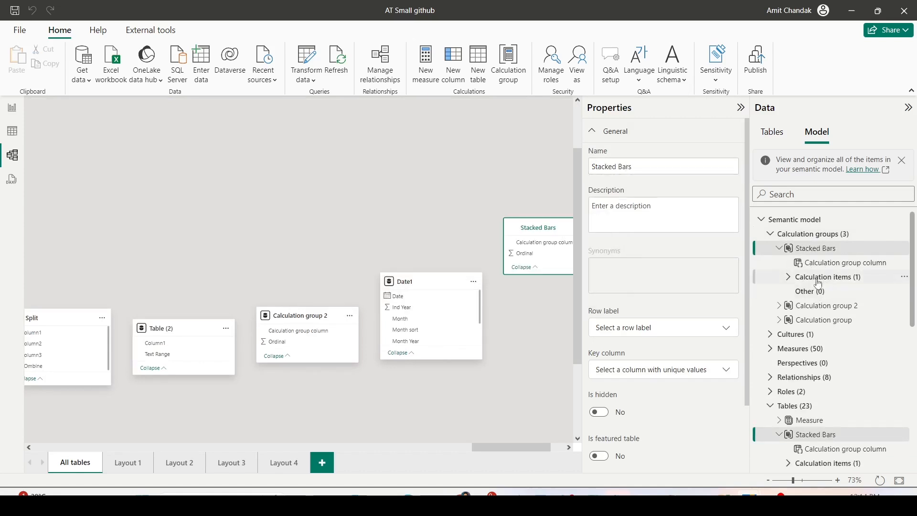
Define the Stacked Bars group's default calculation item as COGS = [COGS]
click(835, 293)
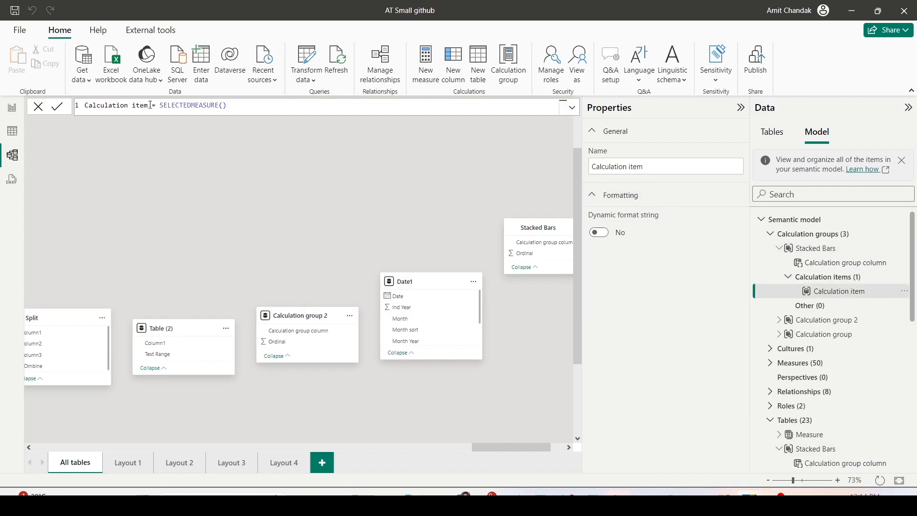
drag(150, 105, 76, 106)
key(BackSpace)
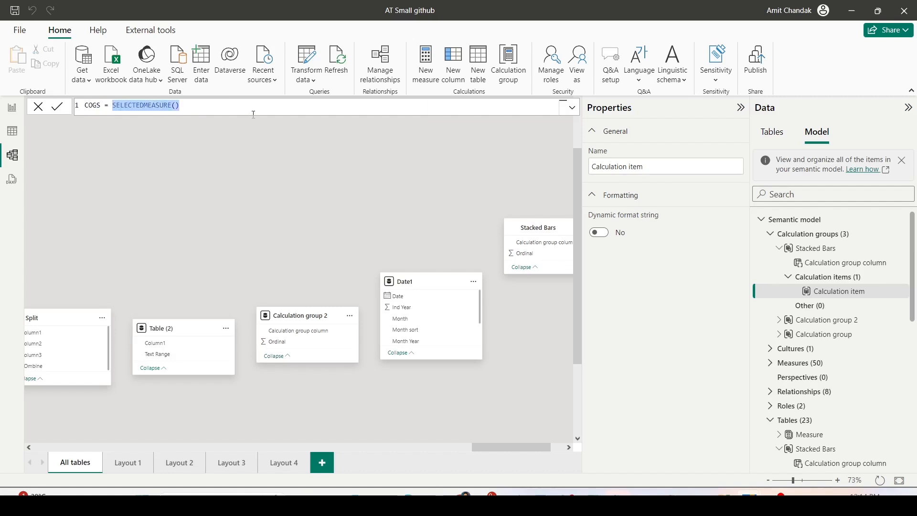
text([c)
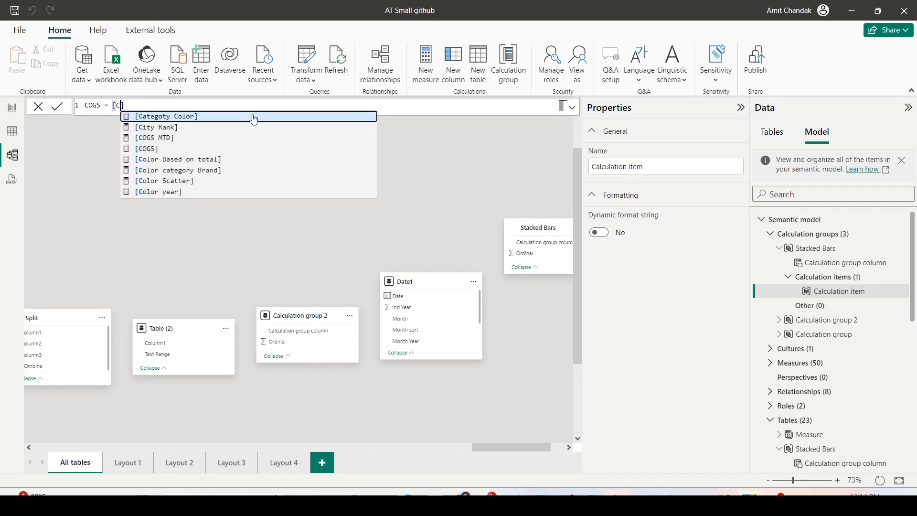
key(Tab)
key(Return)
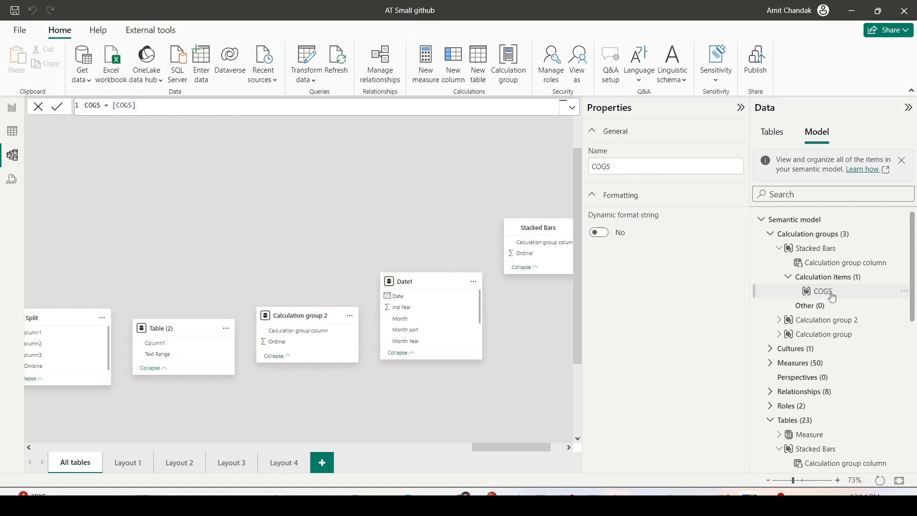
Add a calculation item to Stacked Bars defined as Margin = [Margin]
click(831, 291)
click(835, 282)
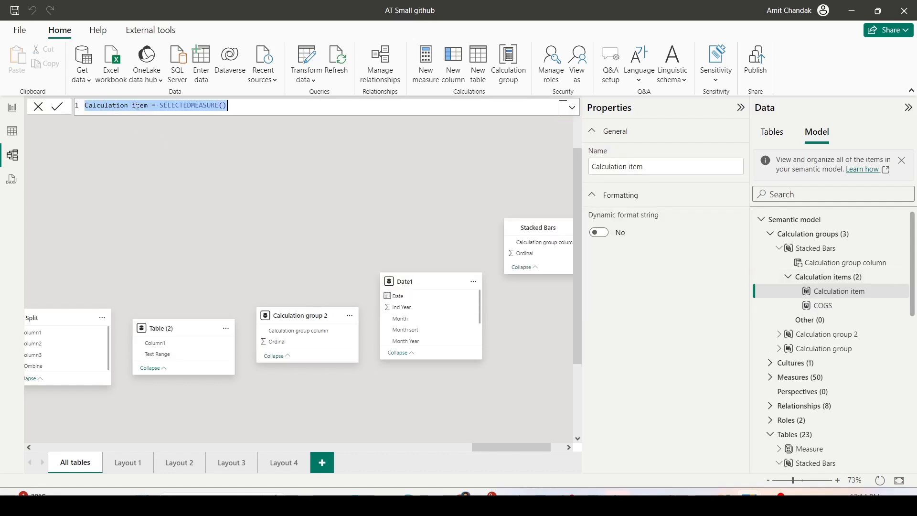
text(Margin)
key(Right)
key(shift+End)
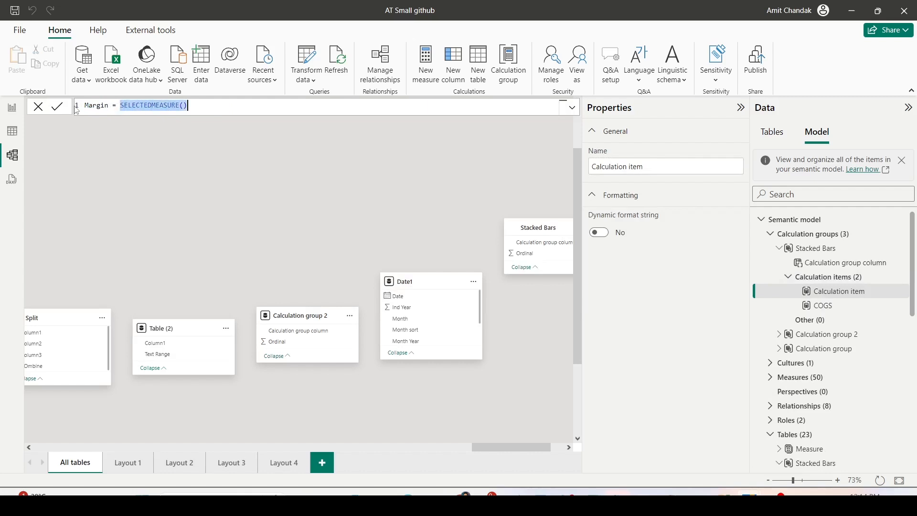
key(BackSpace)
text([Margin])
key(Down)
key(Tab)
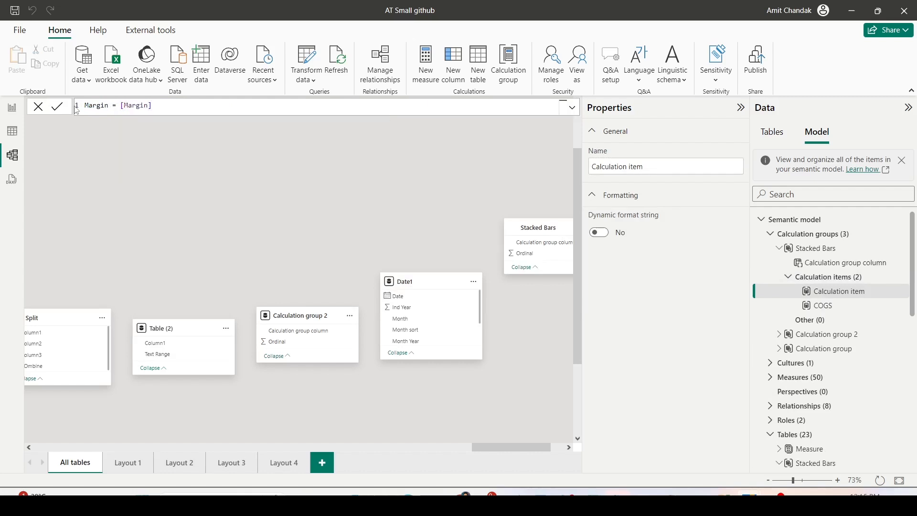
key(Return)
Add a calculation item to Stacked Bars defined as Discount = [Discount]
click(829, 277)
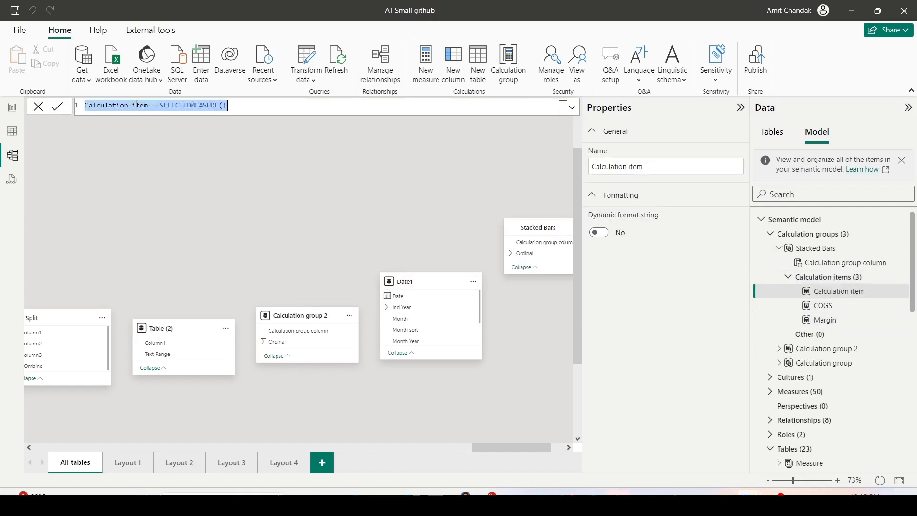
text(Discount)
key(Right)
key(Right)
key(Right)
key(shift+End)
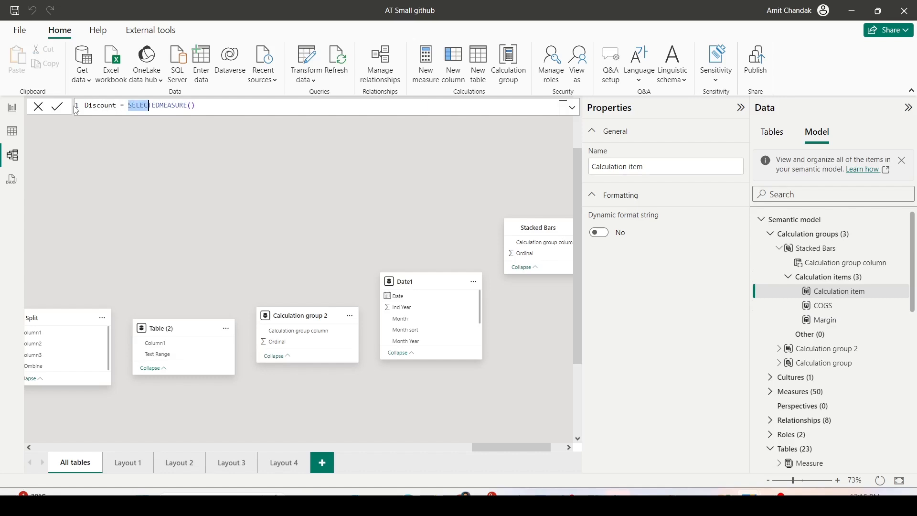
text([Discount])
key(Return)
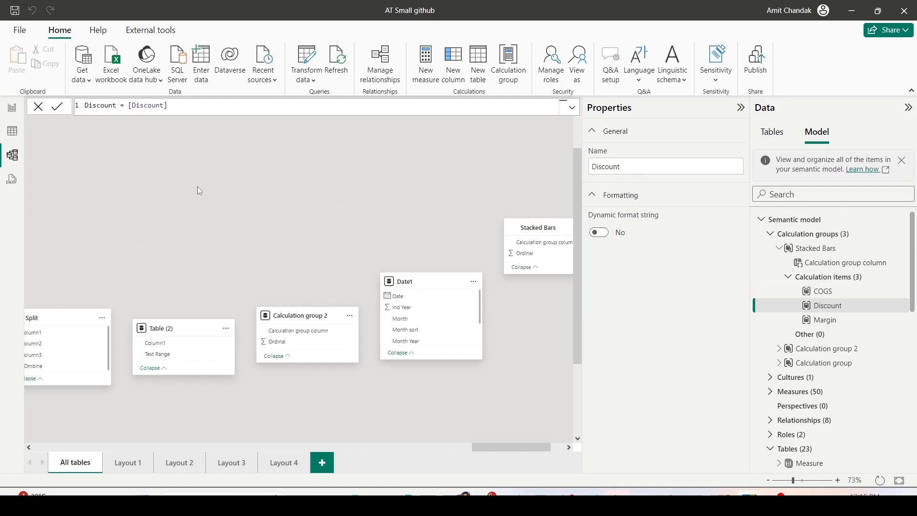
Add a calculation item to Stacked Bars defined as Gross = [Gross]
click(826, 282)
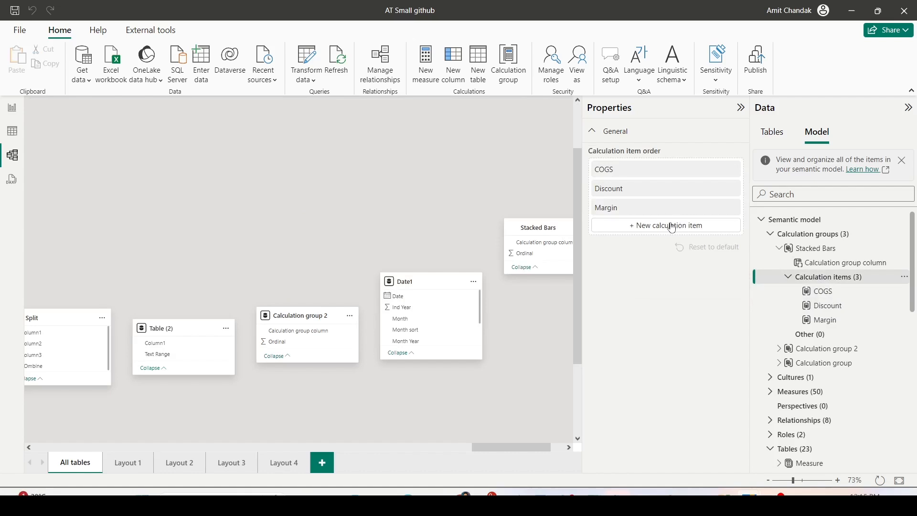
click(84, 105)
key(ctrl+shift+Right)
key(ctrl+shift+Right)
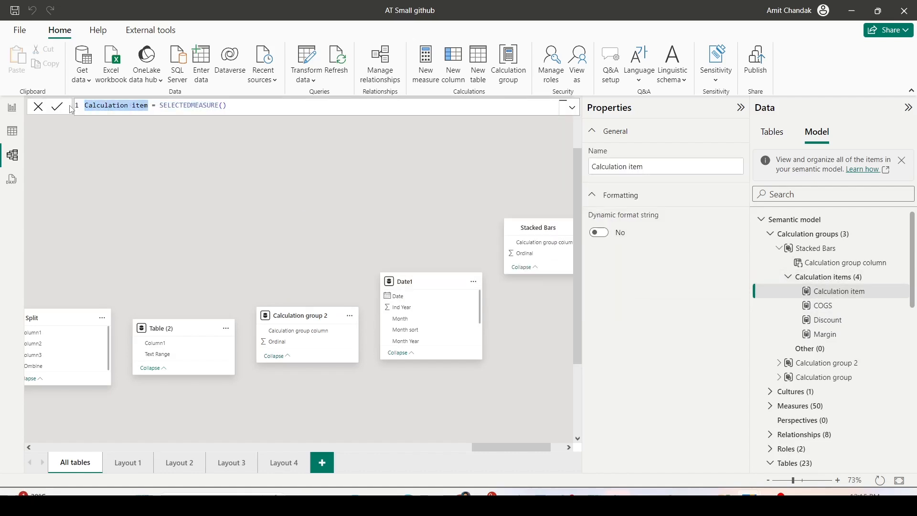
text(Gross)
key(Right)
key(Right)
key(Right)
key(ctrl+shift+Right)
key(ctrl+shift+Right)
text([Gross])
key(Return)
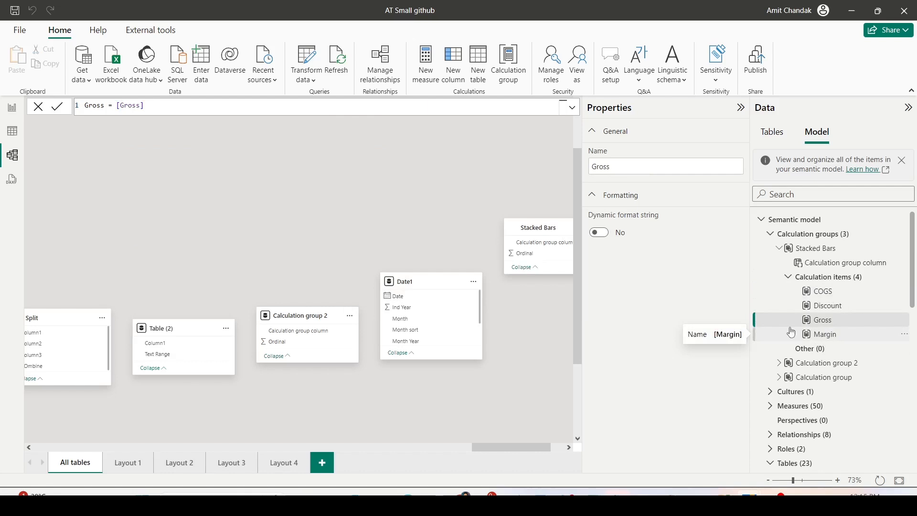
Return to the report and remove COGS, Margin, Discount and Gross from the stacked column chart's Y-axis
click(15, 115)
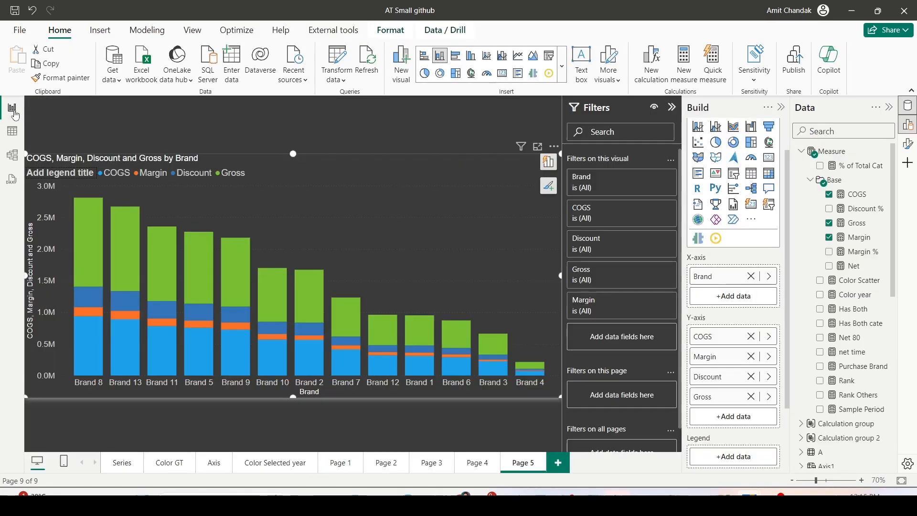
click(751, 336)
click(751, 337)
click(751, 337)
click(751, 337)
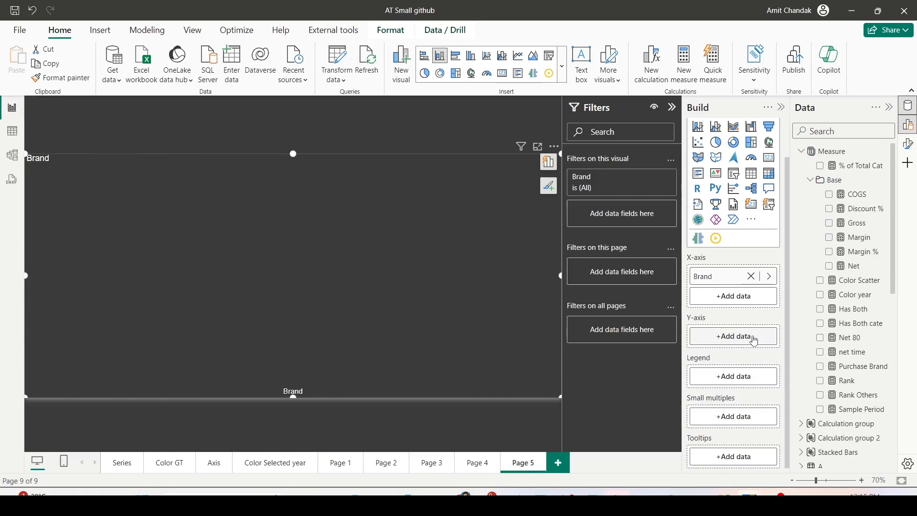
Add the Stacked Bars calculation group column to the chart's X-axis and the Net measure to its Y-axis
scroll(803, 291, down, 3)
click(802, 306)
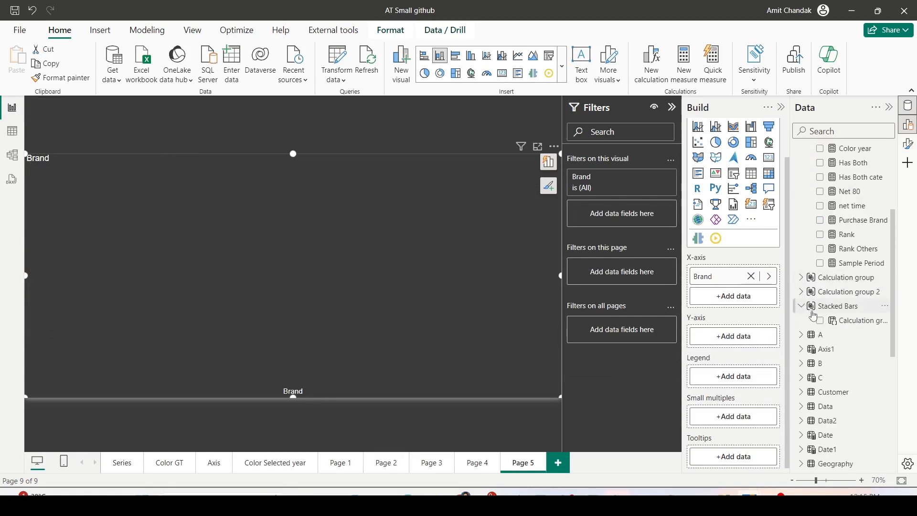
drag(853, 320, 734, 297)
scroll(848, 268, up, 3)
drag(850, 266, 734, 339)
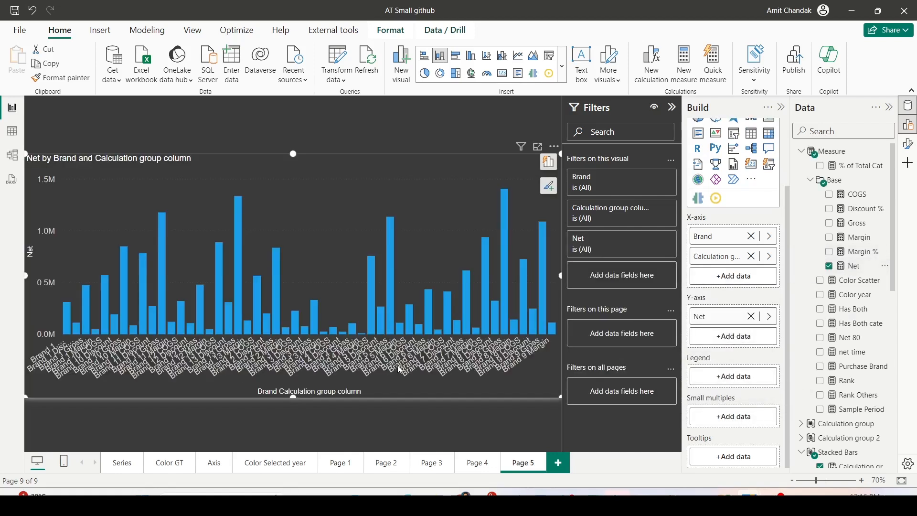
Remove the calculation group column from the X-axis and use it as the chart's legend instead
click(752, 256)
scroll(845, 352, down, 3)
scroll(844, 352, down, 1)
drag(848, 369, 739, 382)
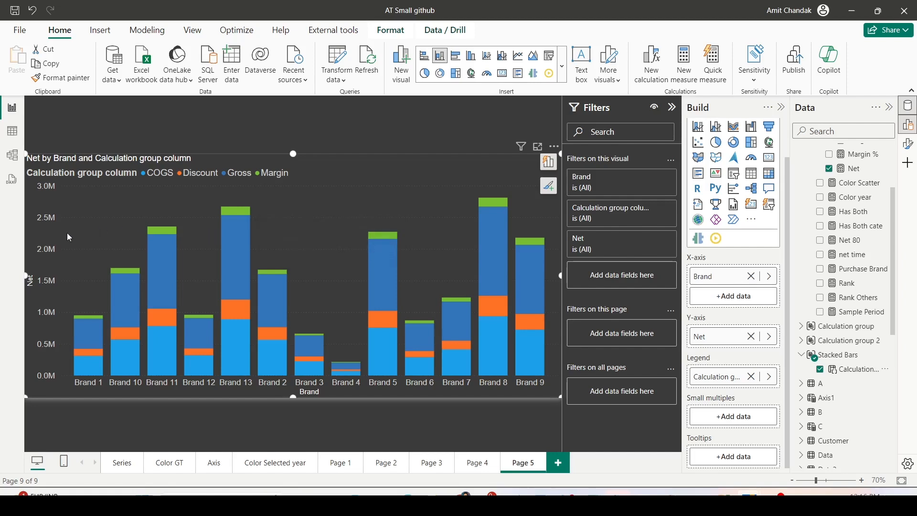
Add a calculated column named Type to the Stacked Bars table
click(16, 138)
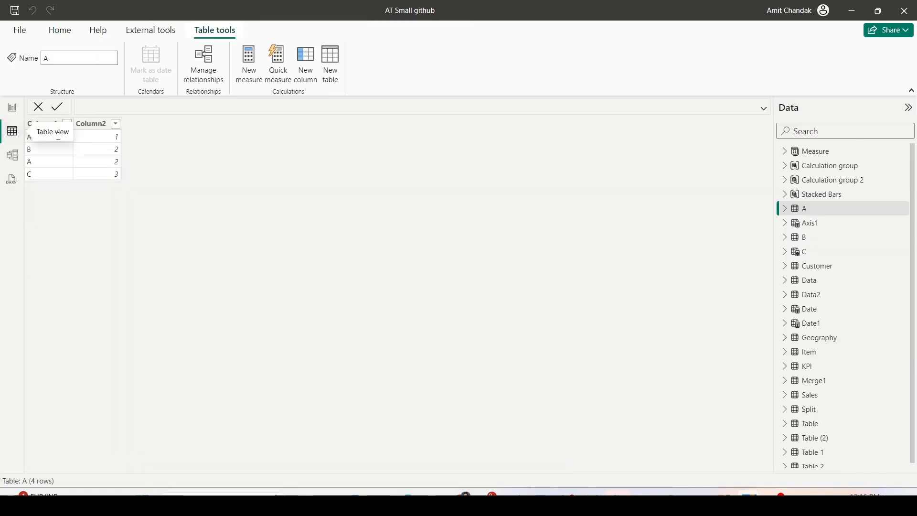
click(811, 193)
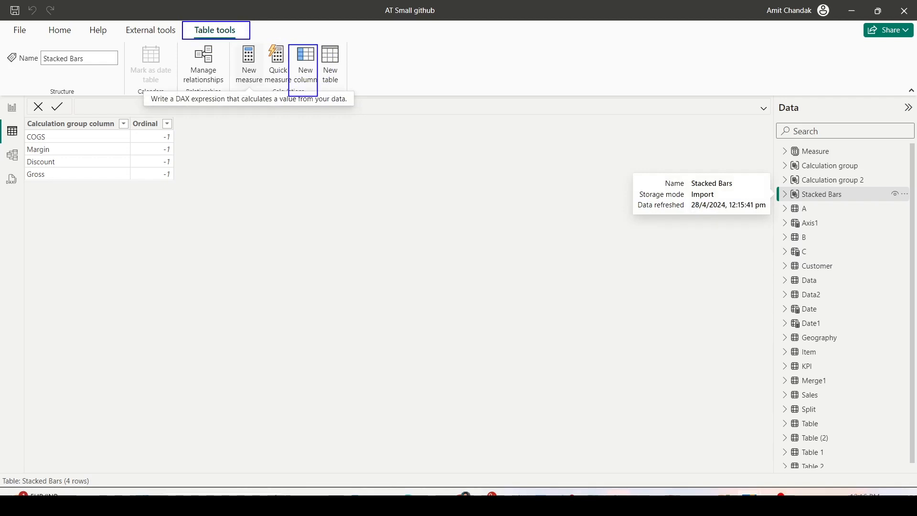
click(311, 66)
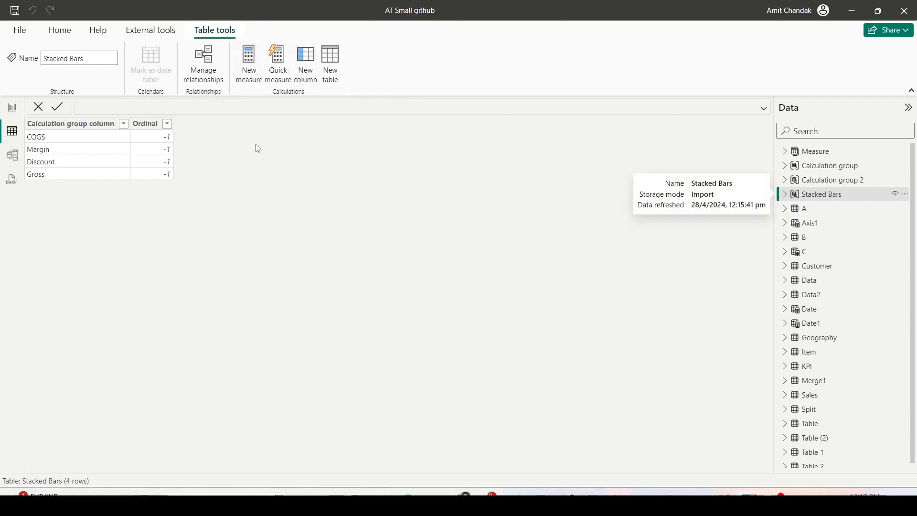
double_click(100, 106)
text(Ty)
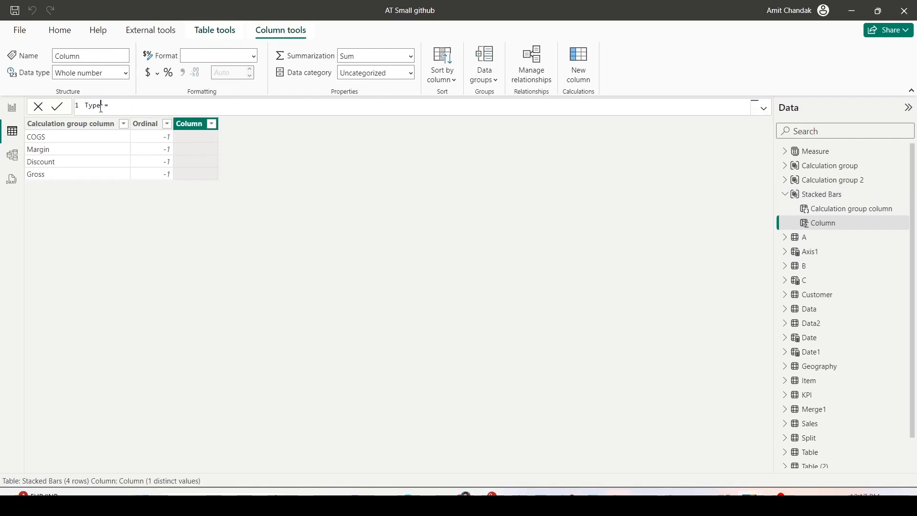
text(pe)
Define the Type column's formula as if([Calculation group column] ="Gross","Gross", "Component")
key(End)
text(if([)
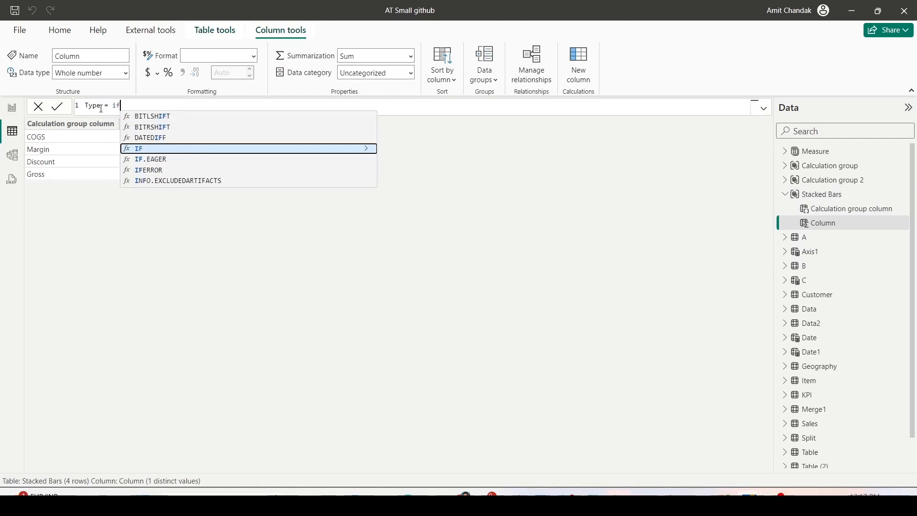
key(Tab)
text(=)
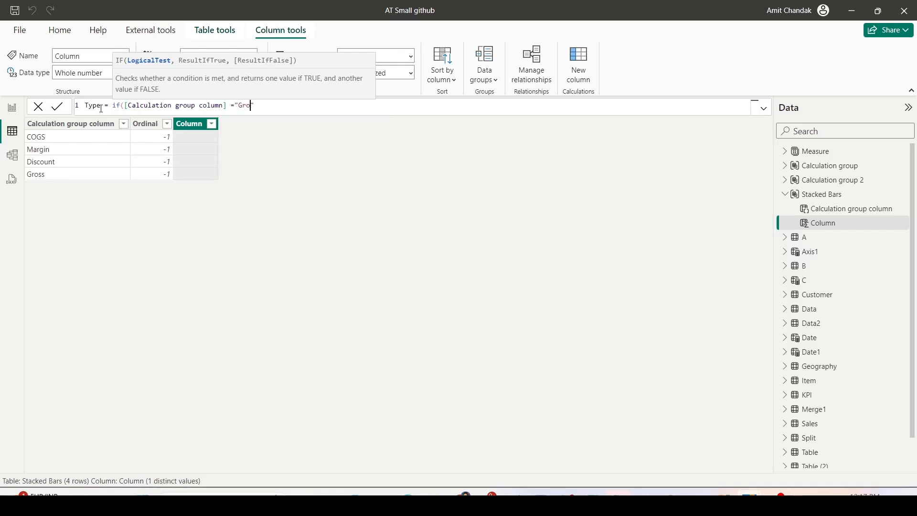
text("Gross",""Gross)
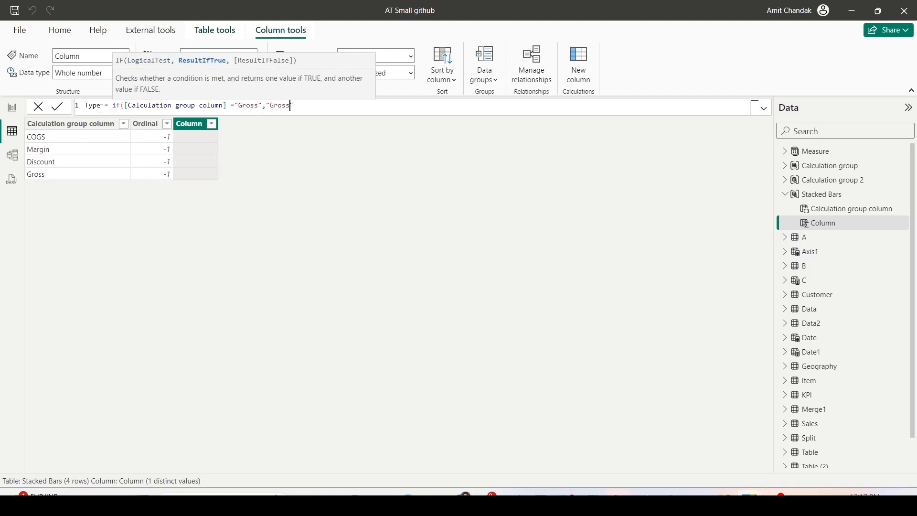
text(", )
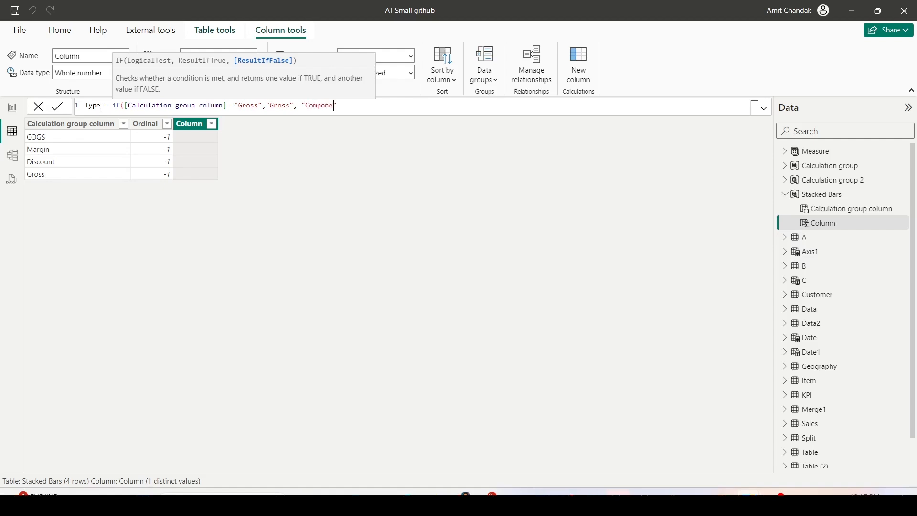
text("Component"))
key(Return)
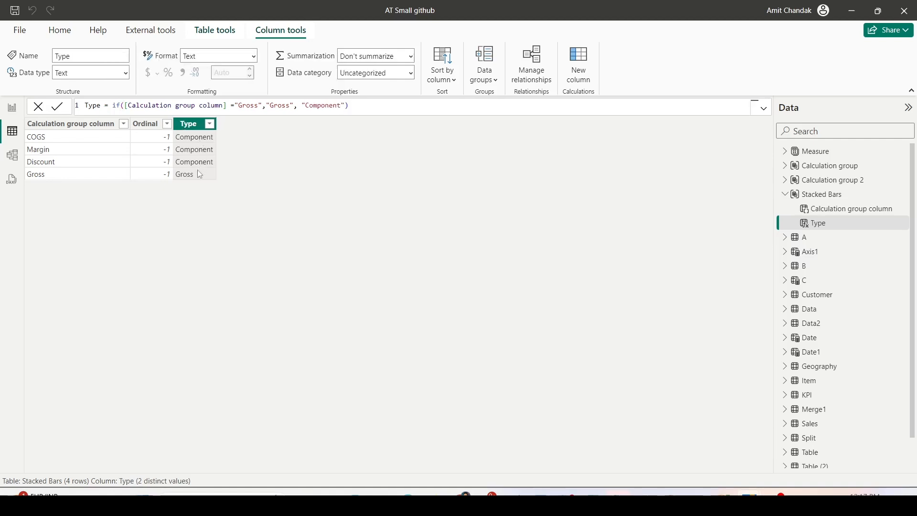
Add the Stacked Bars Type column to the report chart's X-axis below Brand and turn off concatenated labels for that axis
click(18, 111)
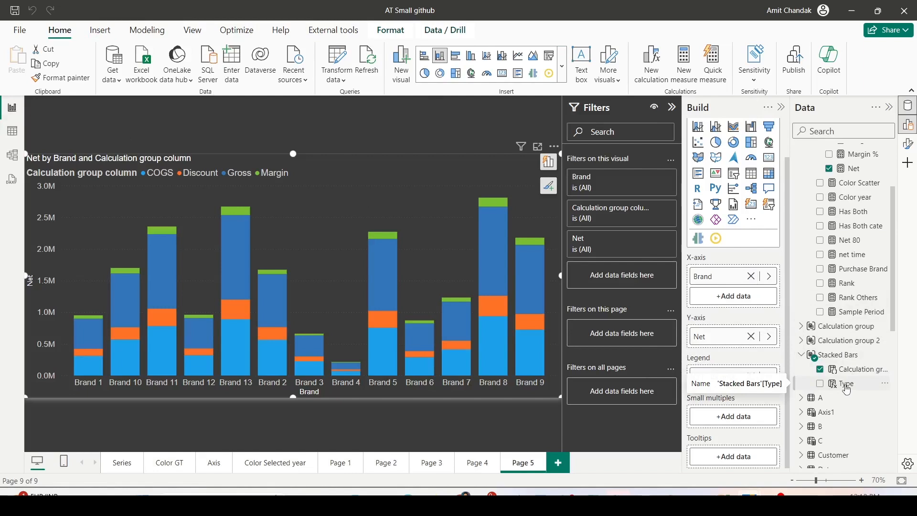
drag(847, 390, 738, 306)
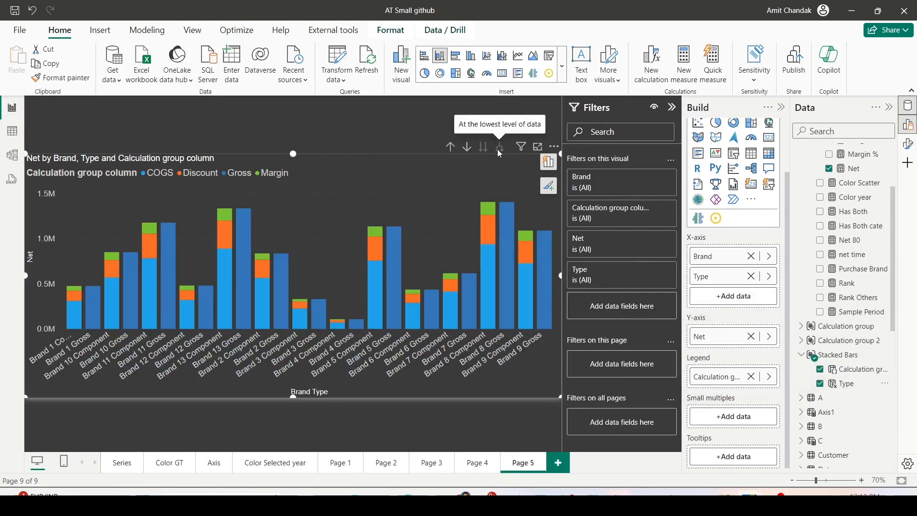
click(548, 186)
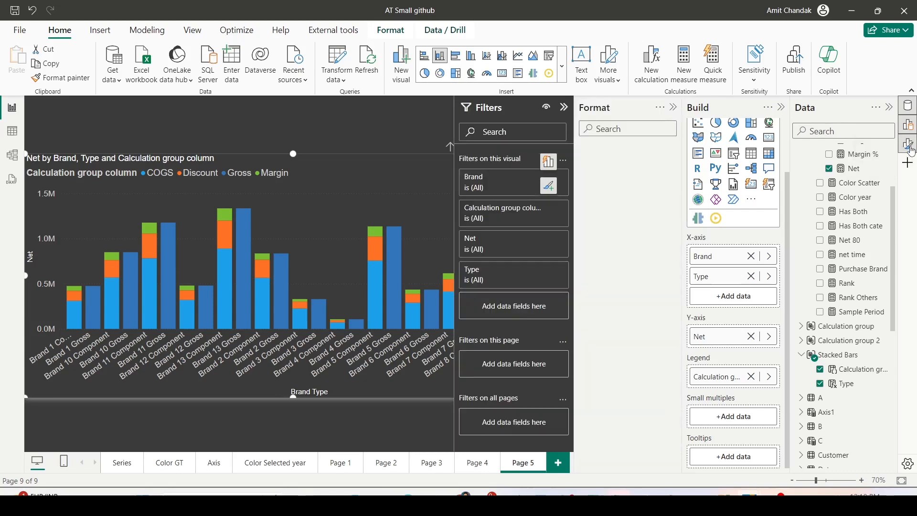
click(601, 230)
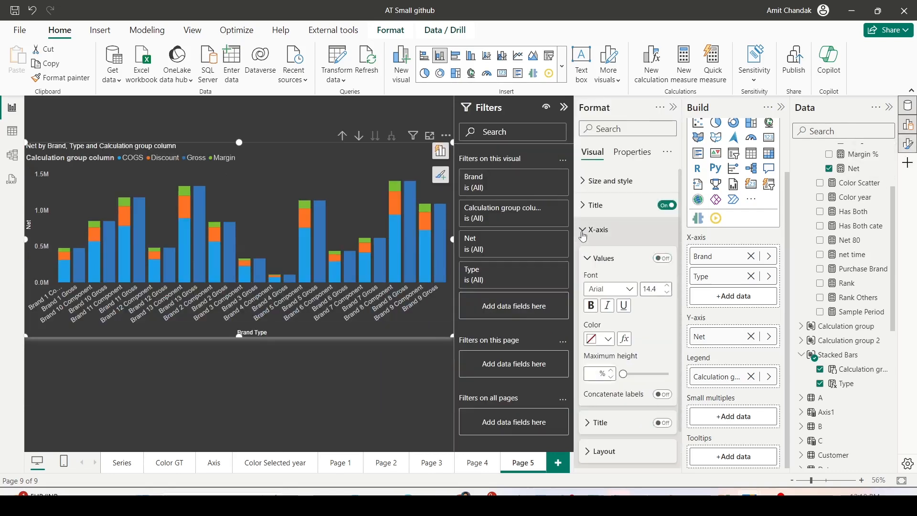
click(661, 397)
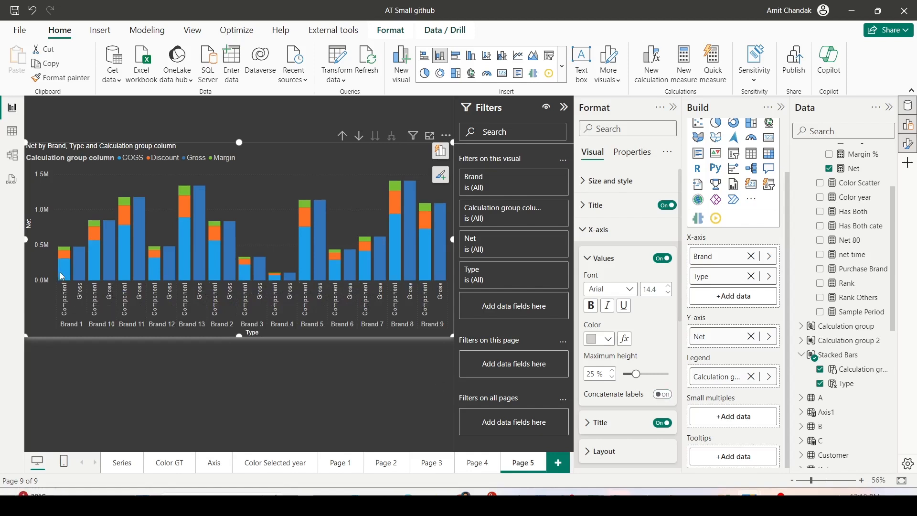
Enlarge the chart's viewing area by collapsing the Filters, Format and Build panes, and examine Brand 1's Component and Gross columns
mouse_move(64, 276)
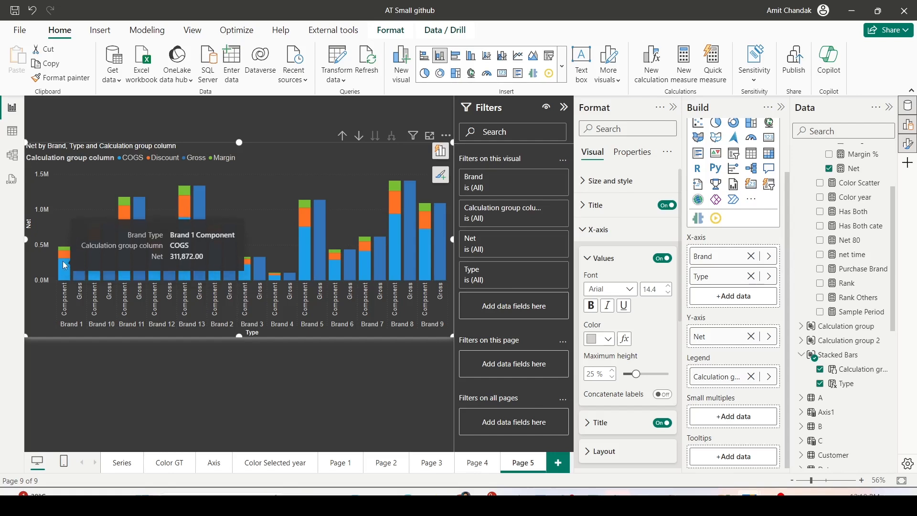
mouse_move(65, 258)
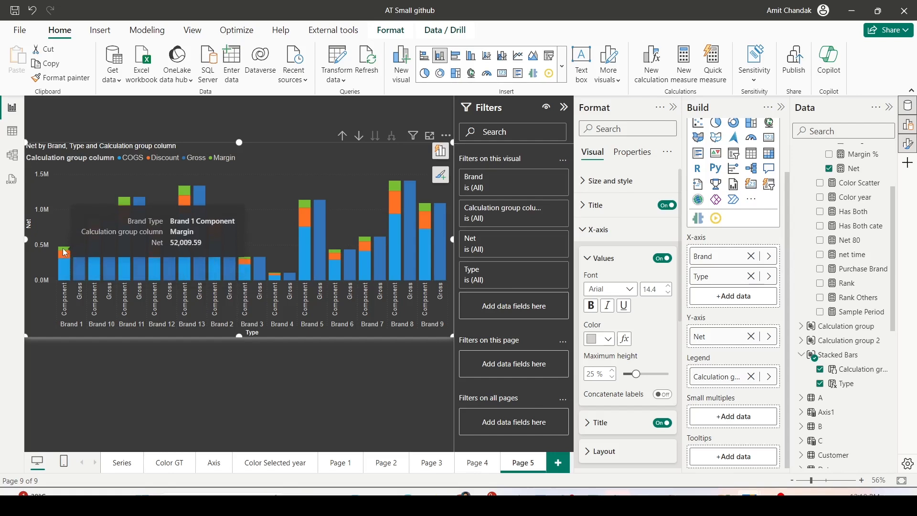
click(564, 108)
click(673, 107)
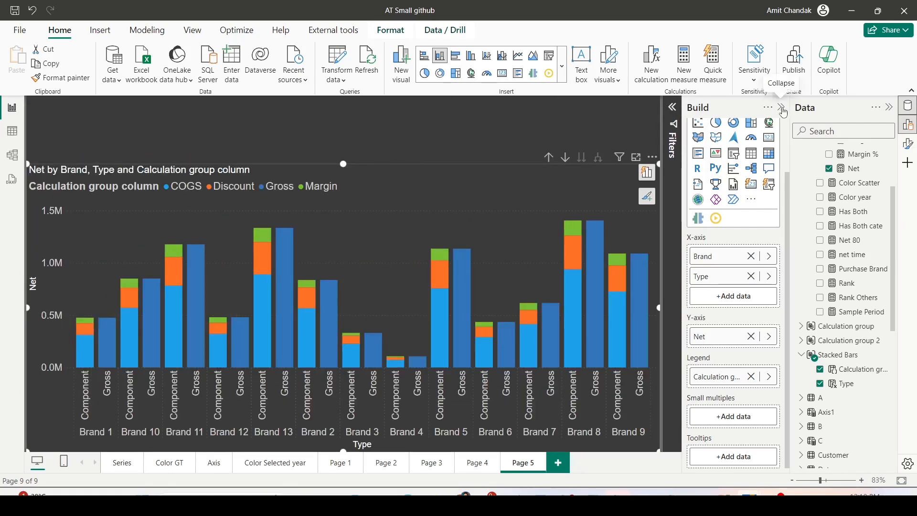
click(782, 107)
mouse_move(140, 345)
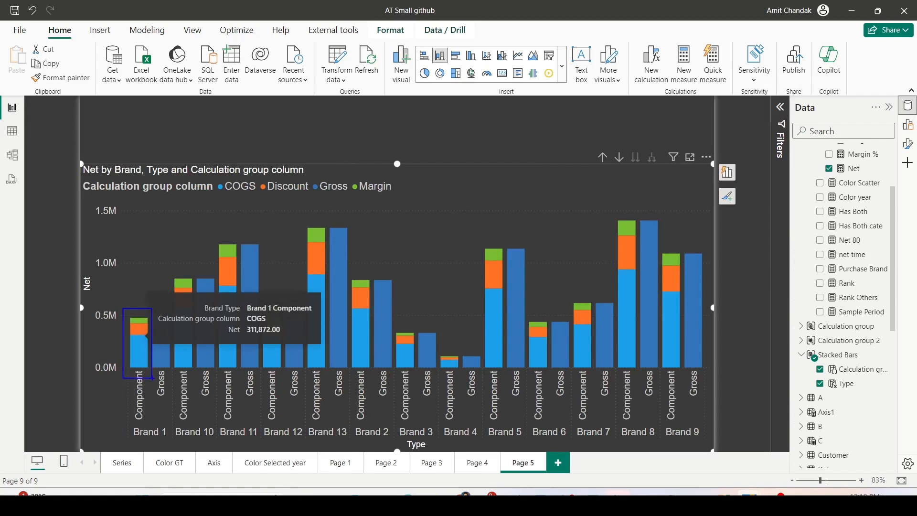
key(ctrl+2)
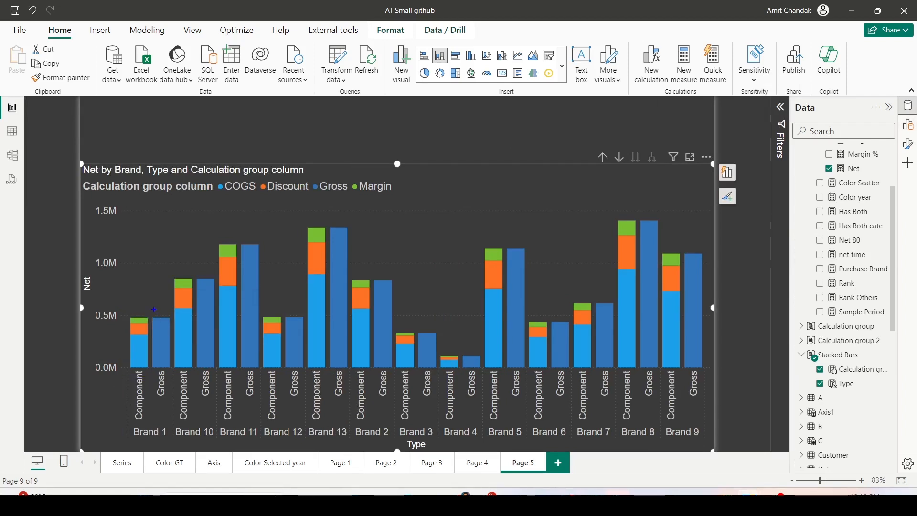
drag(150, 314, 172, 376)
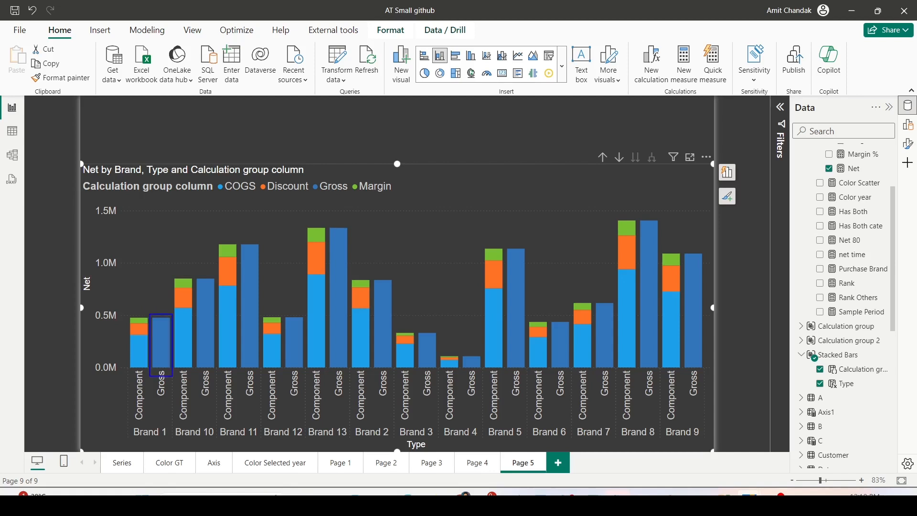
key(Escape)
Try the visual as a stacked bar chart and switch it back to a stacked column chart
click(728, 172)
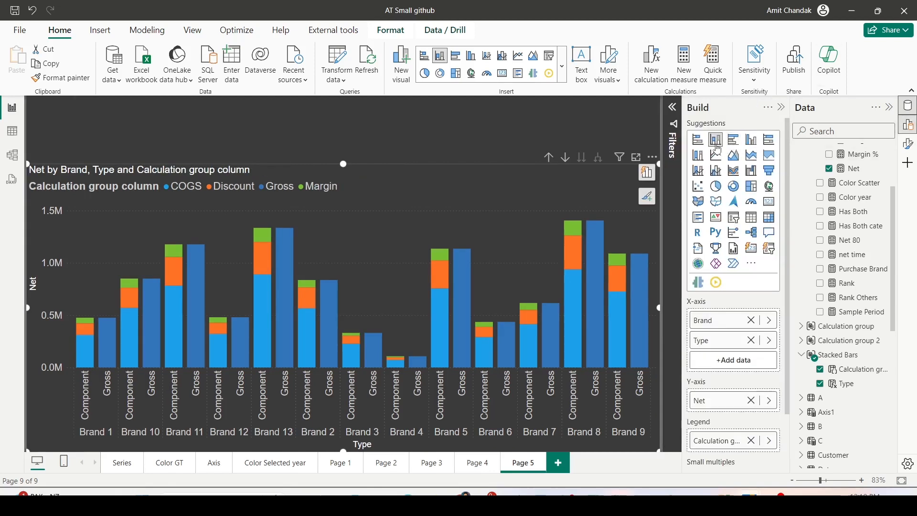
click(701, 146)
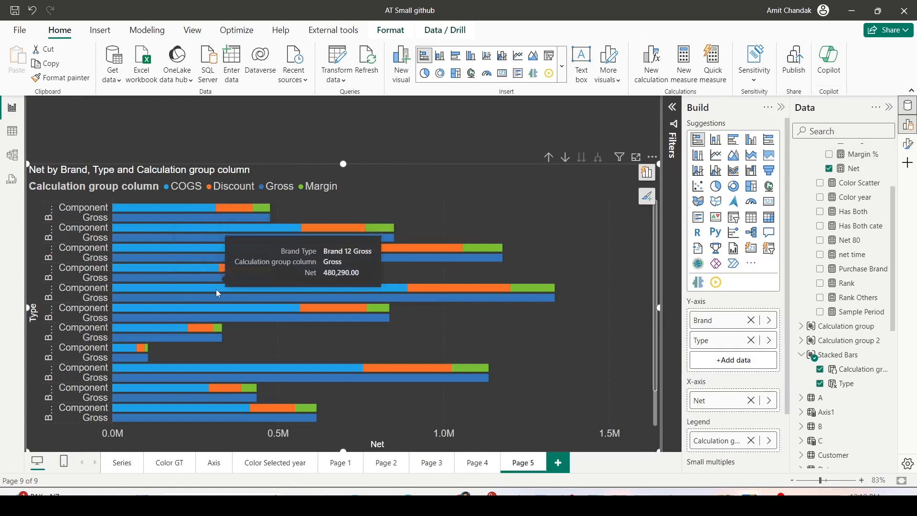
click(717, 140)
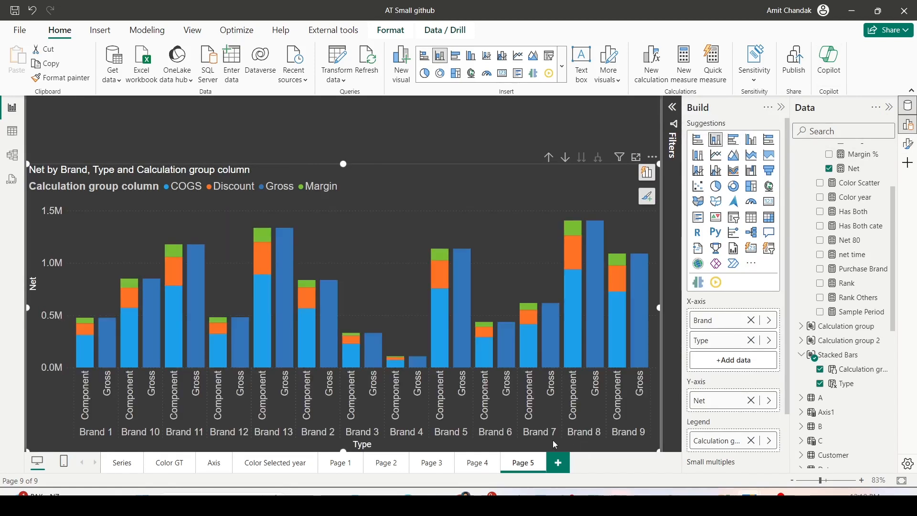